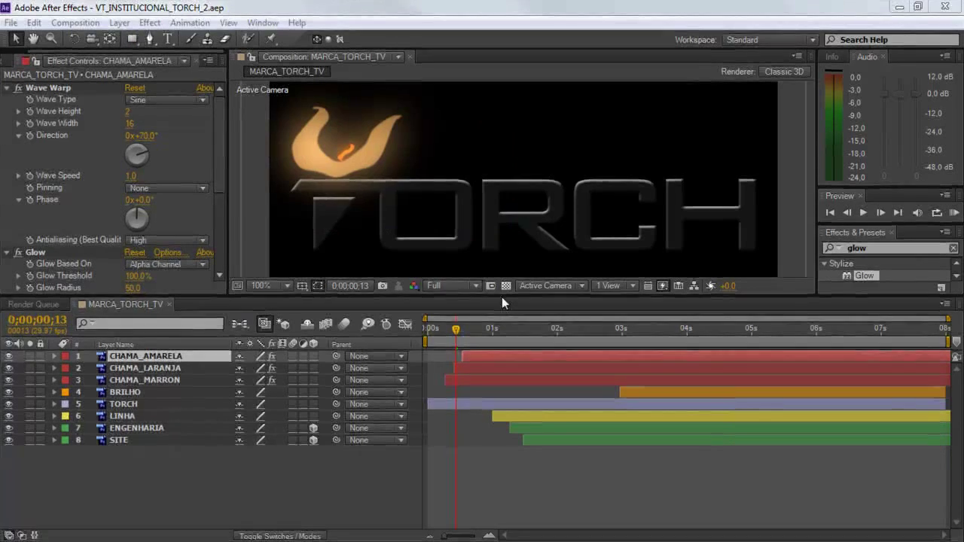
Enlarge the composition viewer and set its preview magnification to 50%.
left_click_drag(500, 298, 501, 358)
left_click(285, 344)
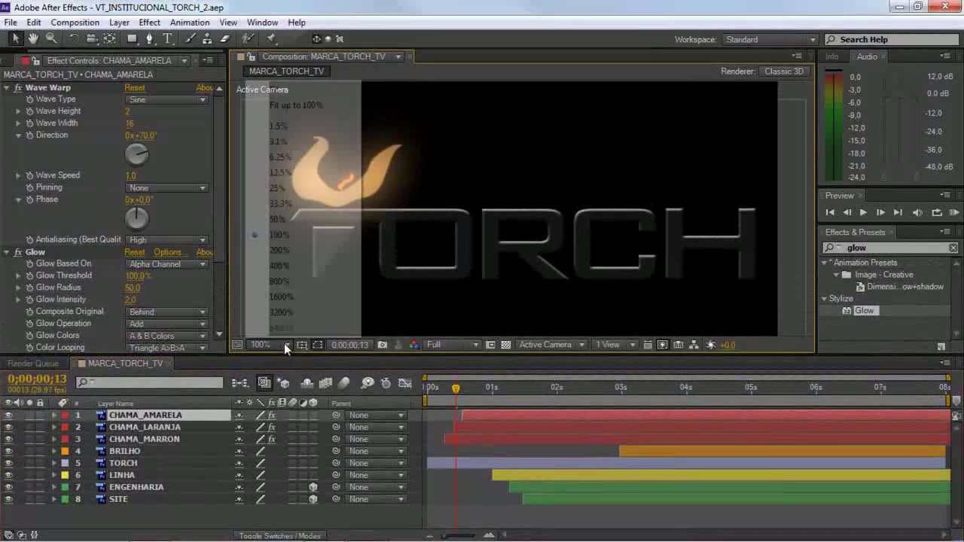
left_click(271, 219)
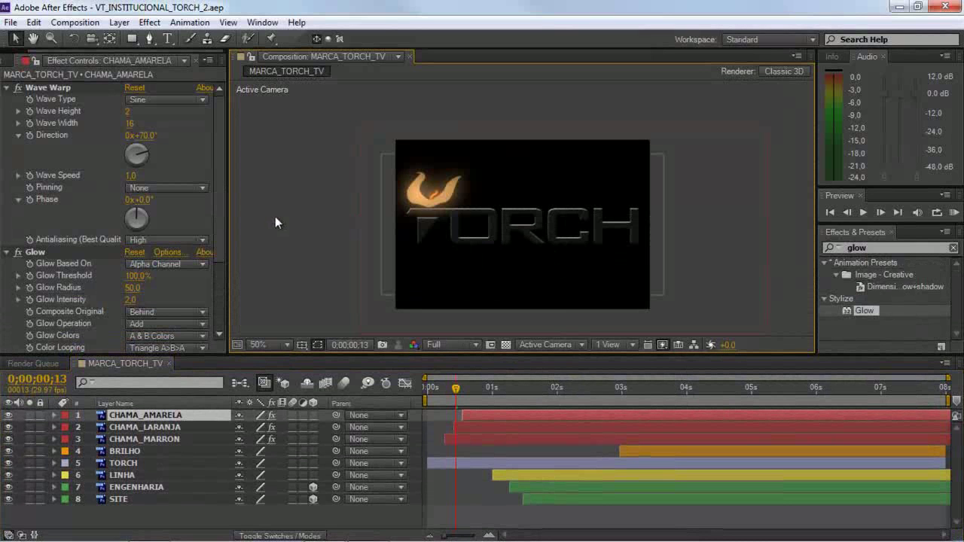
left_click(119, 22)
Add a Spot light layer named Light 1 with default settings via Layer > New > Light.
mouse_move(193, 33)
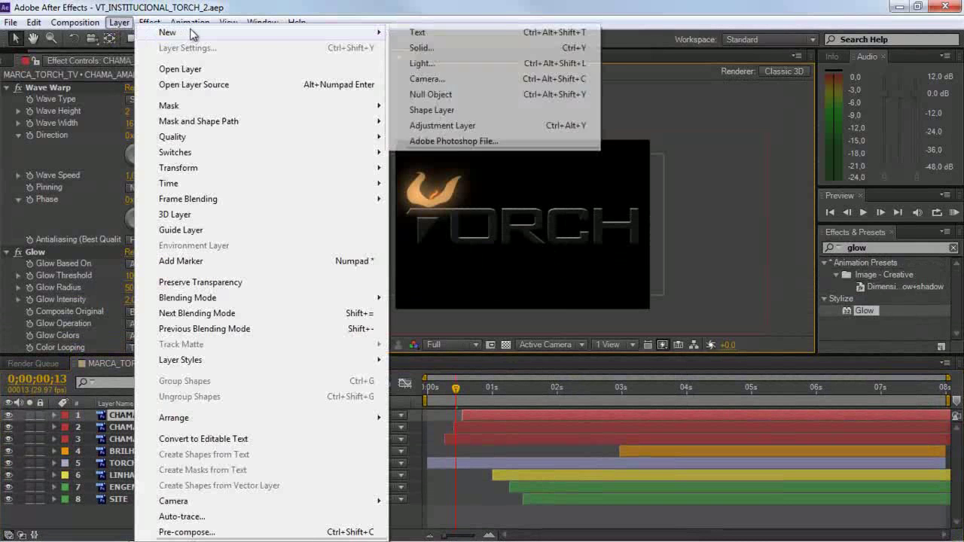
left_click(442, 69)
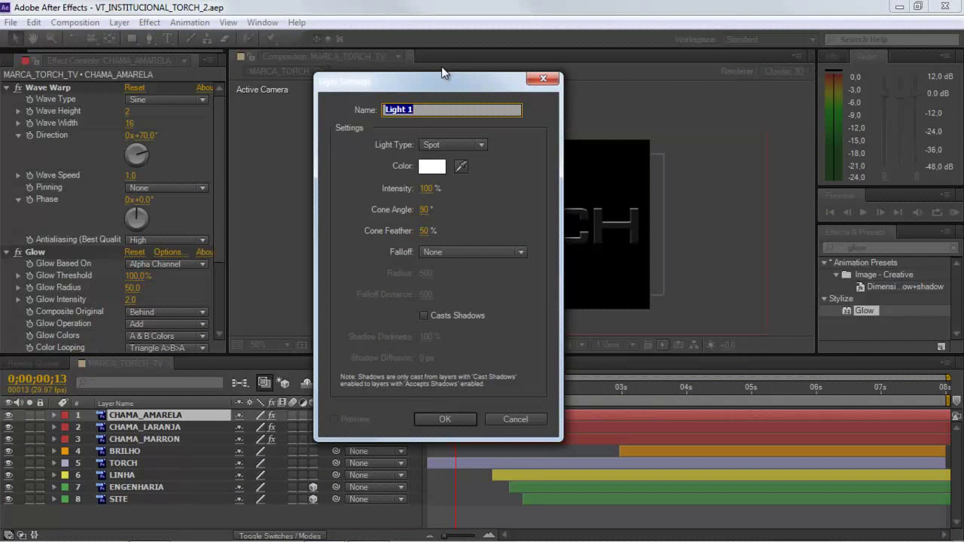
left_click(446, 419)
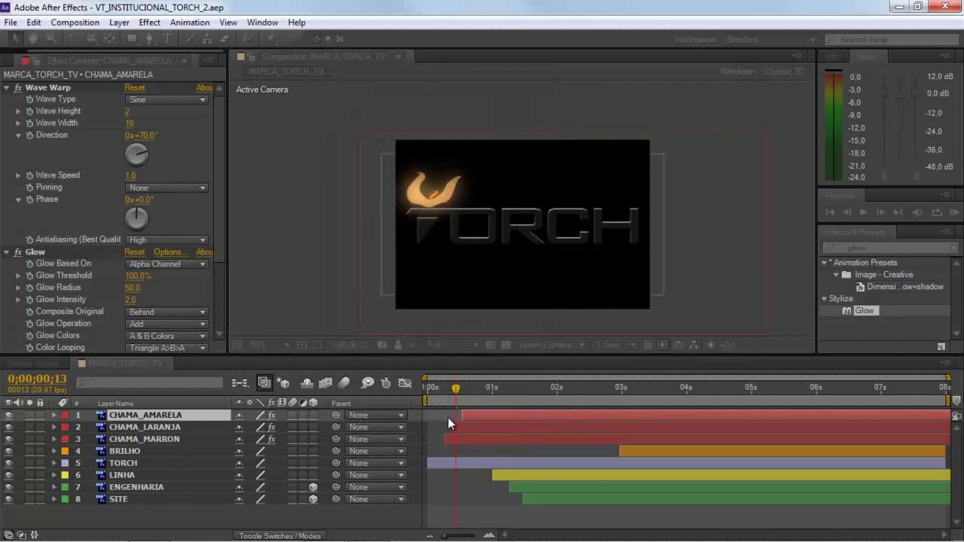
key("Caps_Lock")
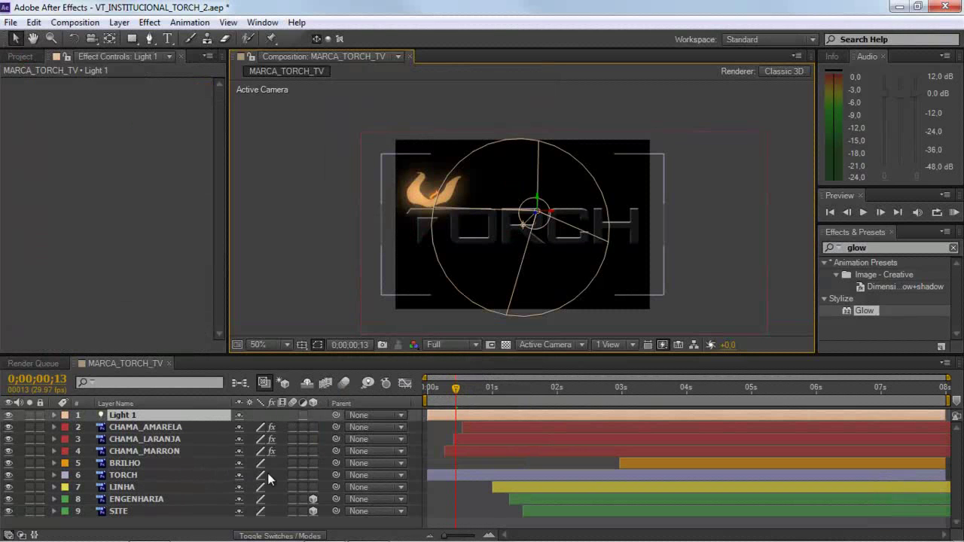
Make the TORCH layer 3D, enlarge the timeline and pan the composition view upward.
left_click(313, 475)
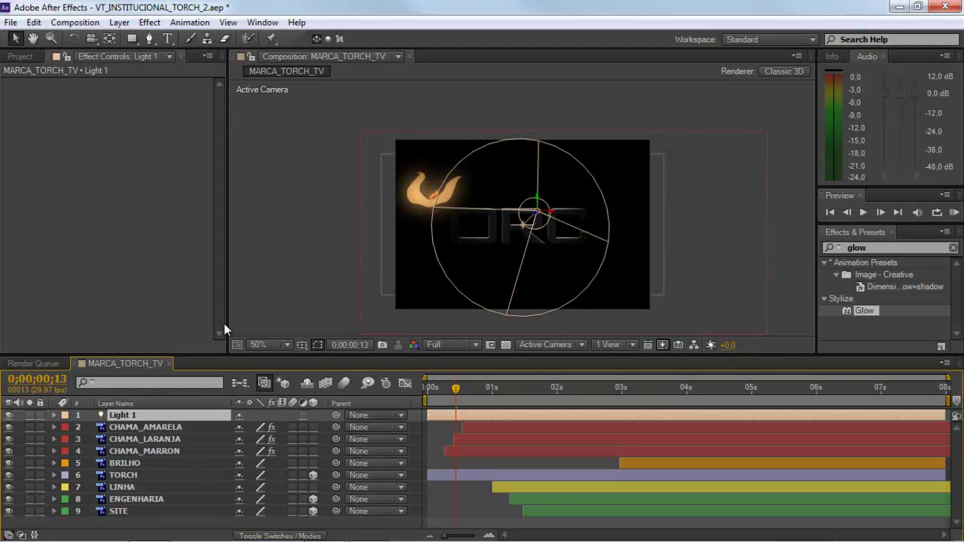
left_click_drag(348, 354, 357, 277)
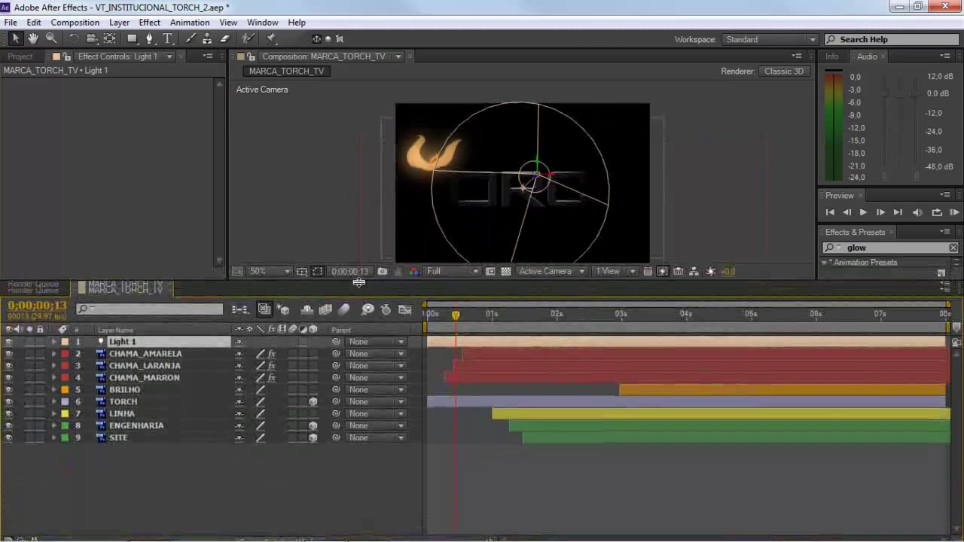
key("h")
left_click_drag(548, 193, 544, 179)
key("v")
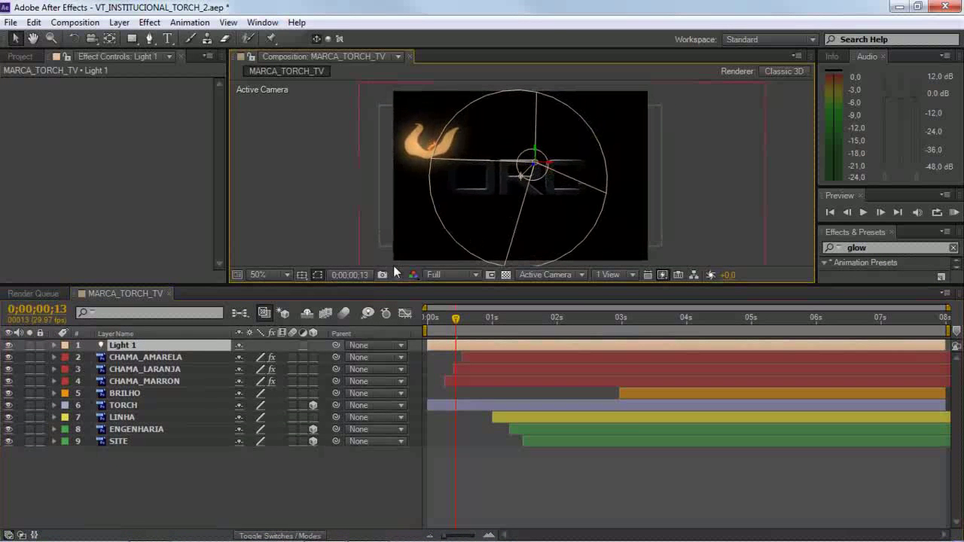
Expand Light 1's Light Options and move the playhead to 0;00;00;00.
left_click(54, 345)
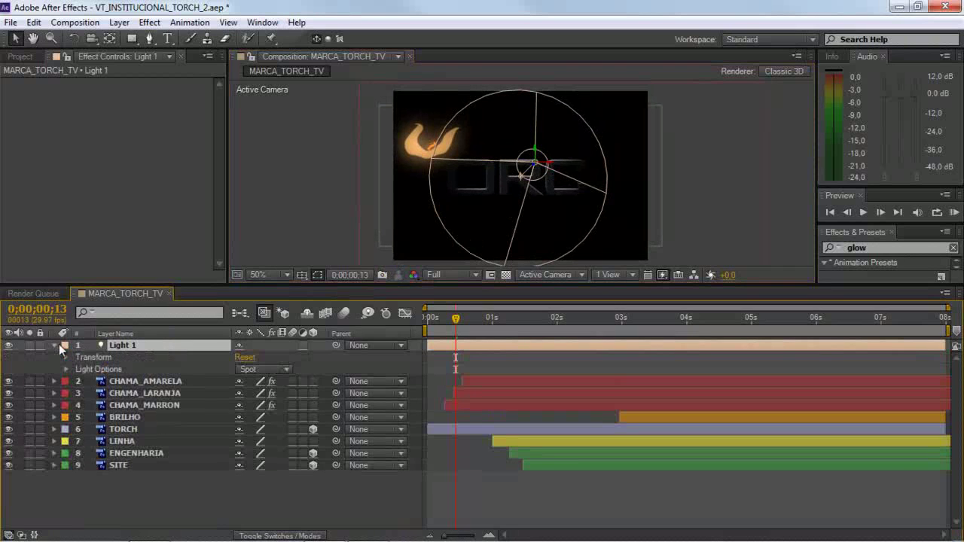
left_click(65, 365)
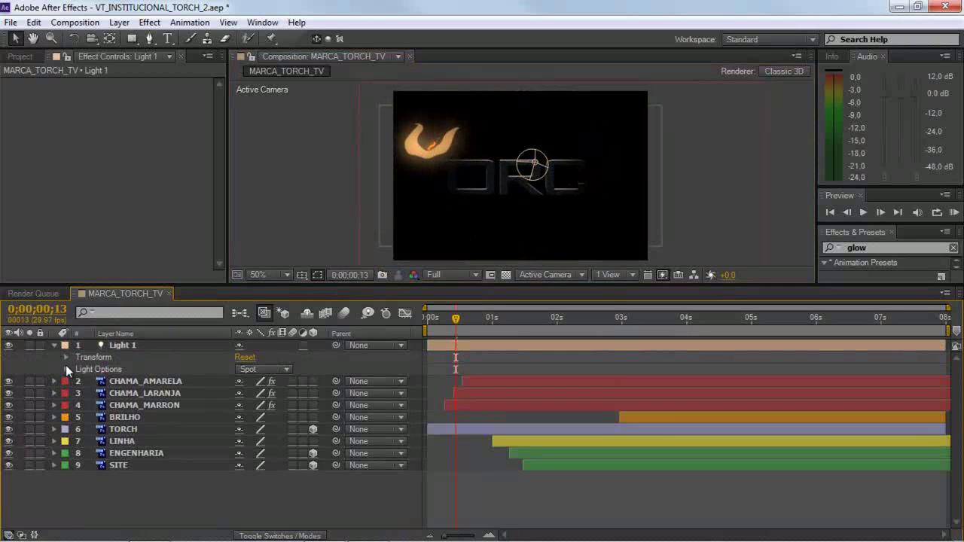
left_click(67, 369)
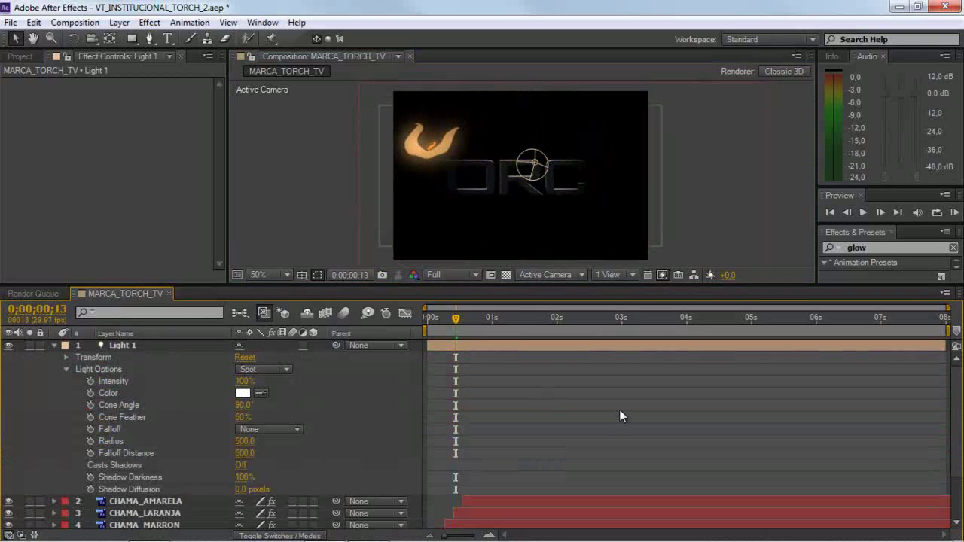
key("Home")
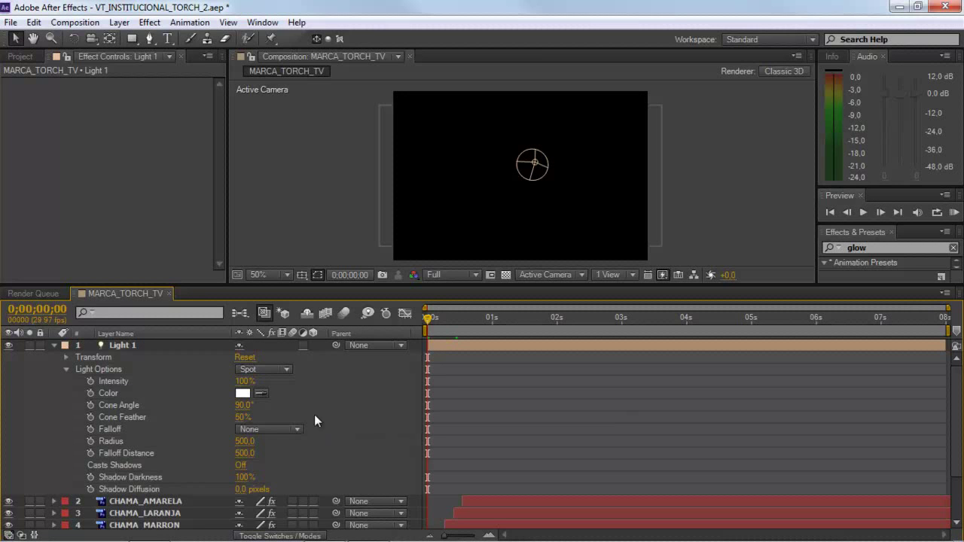
Change Light 1's Cone Angle from 90° to 30°.
left_click(238, 405)
type("30")
key("Return")
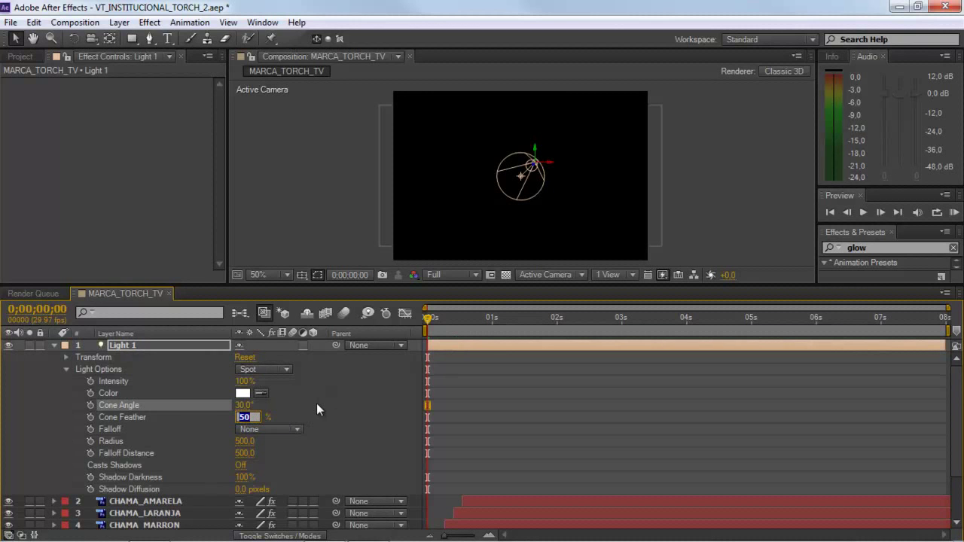
left_click(317, 405)
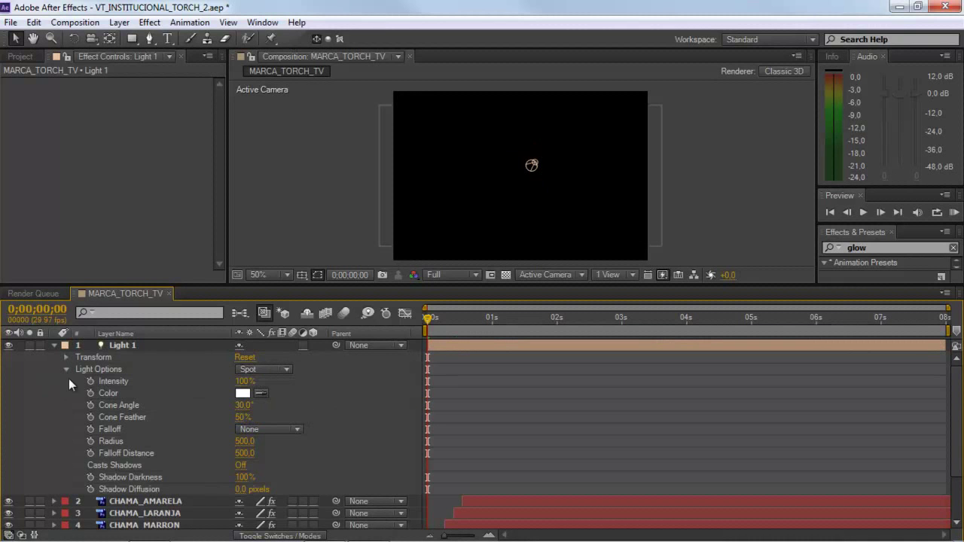
Add first-frame keyframes on Cone Angle and Cone Feather and show only animated properties.
left_click(90, 405)
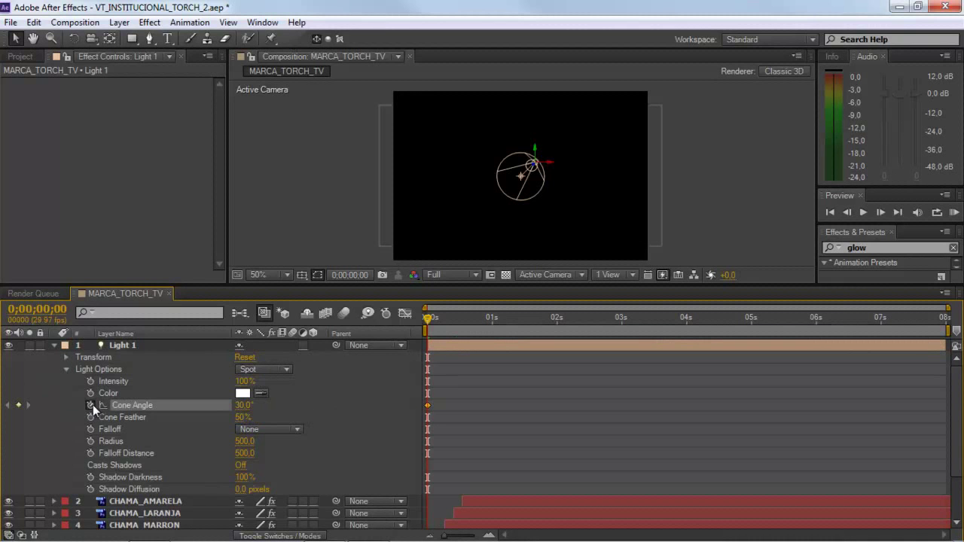
left_click(90, 418)
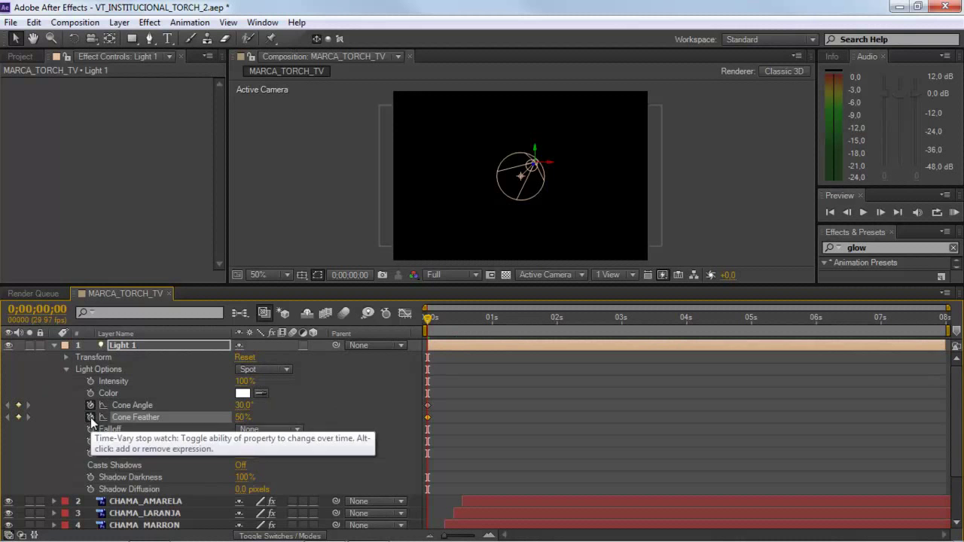
left_click(156, 345)
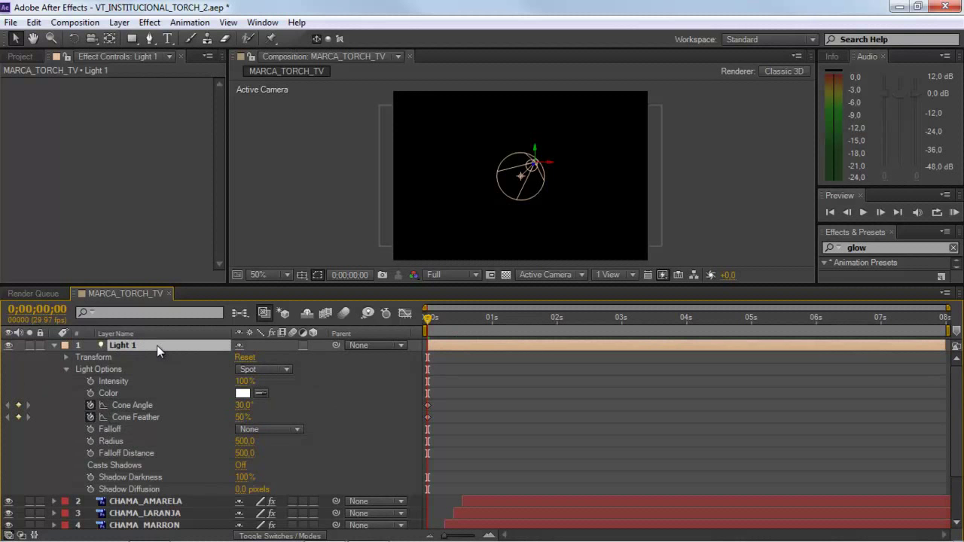
key("u")
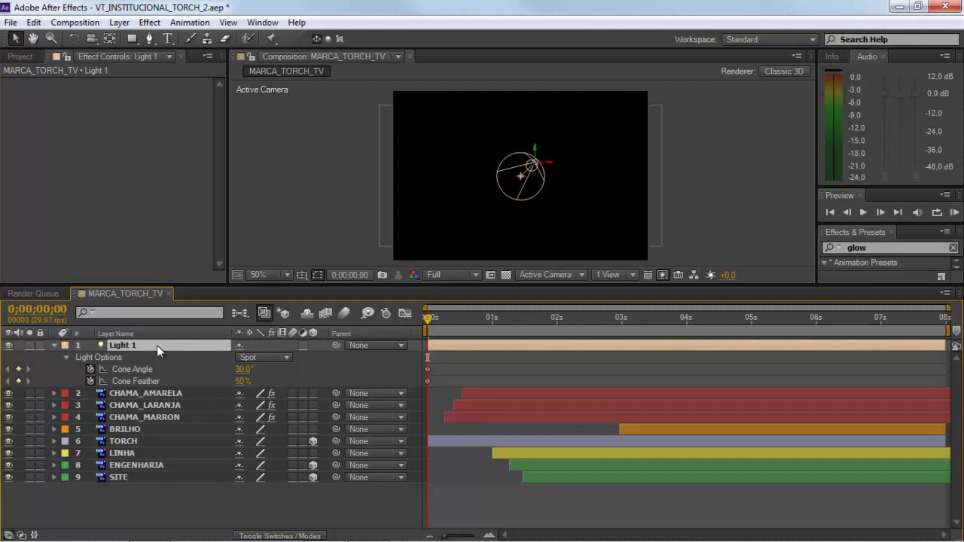
Expand Light 1's Transform properties and swing the light's aim left in the viewer.
left_click(54, 344)
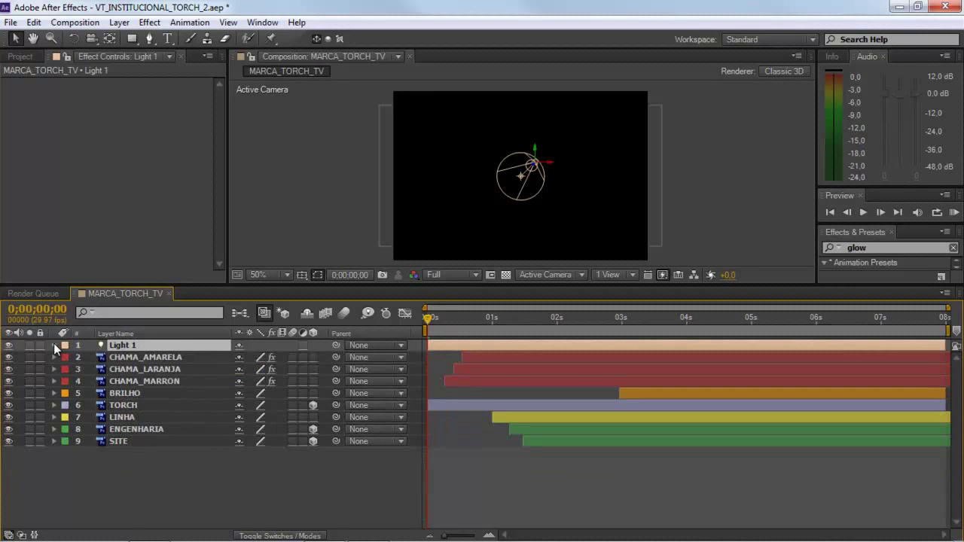
left_click(53, 344)
left_click(66, 357)
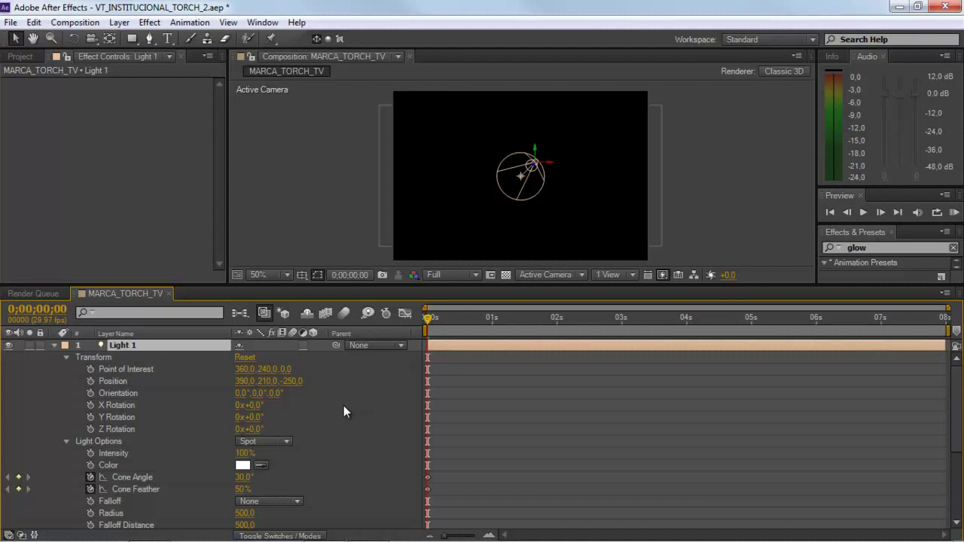
left_click(244, 368)
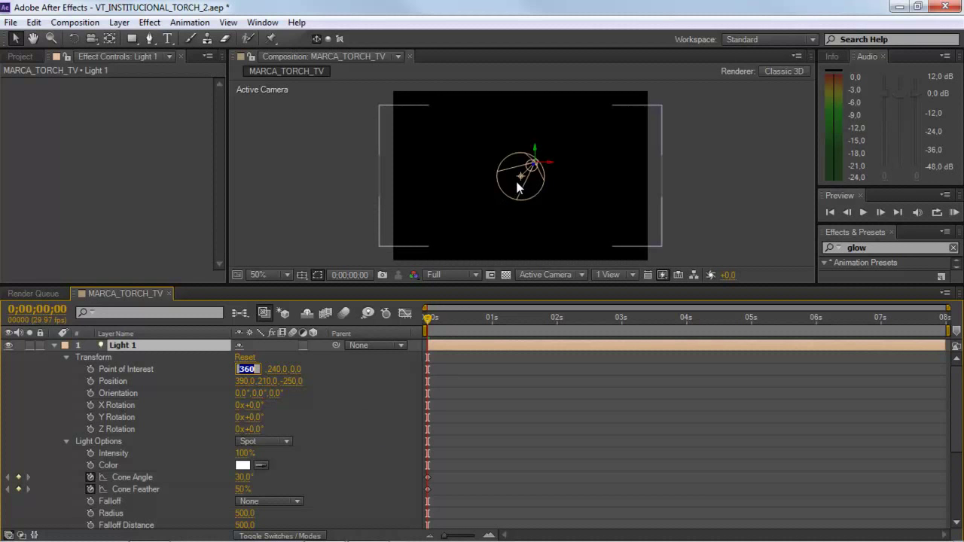
left_click_drag(521, 175, 463, 172)
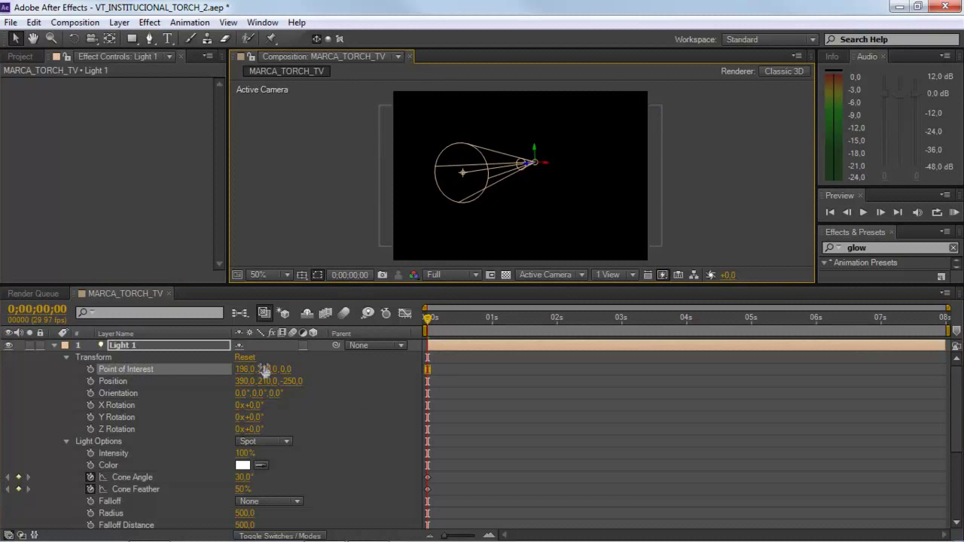
Enter Point of Interest values 93,6, 238,6 and -56 for X, Y and Z.
left_click(246, 369)
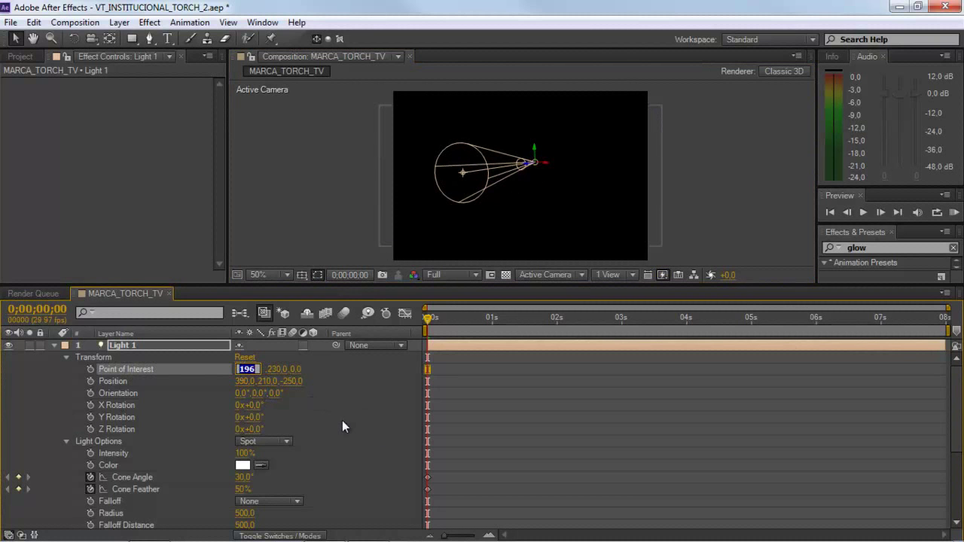
type("93,6")
key("Tab")
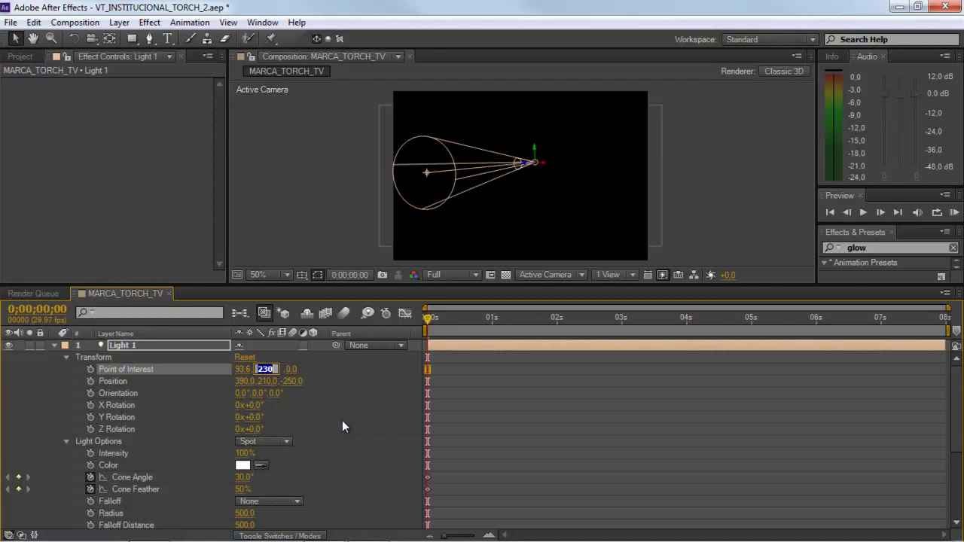
type("238")
type(",6")
key("Tab")
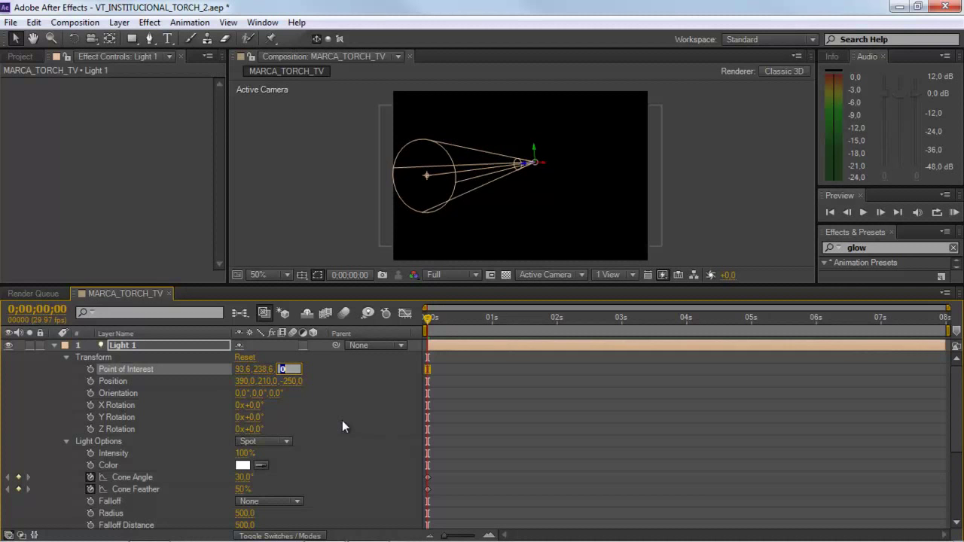
type("-56")
key("Return")
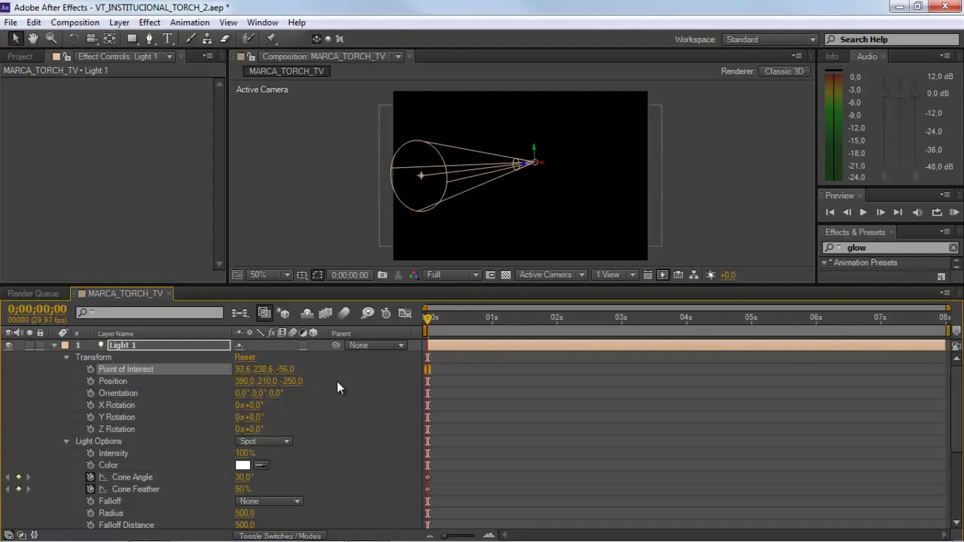
left_click(151, 381)
Set Light 1's Position to 160.8, 211.9, -306 and keyframe its Point of Interest at 0s.
left_click(246, 381)
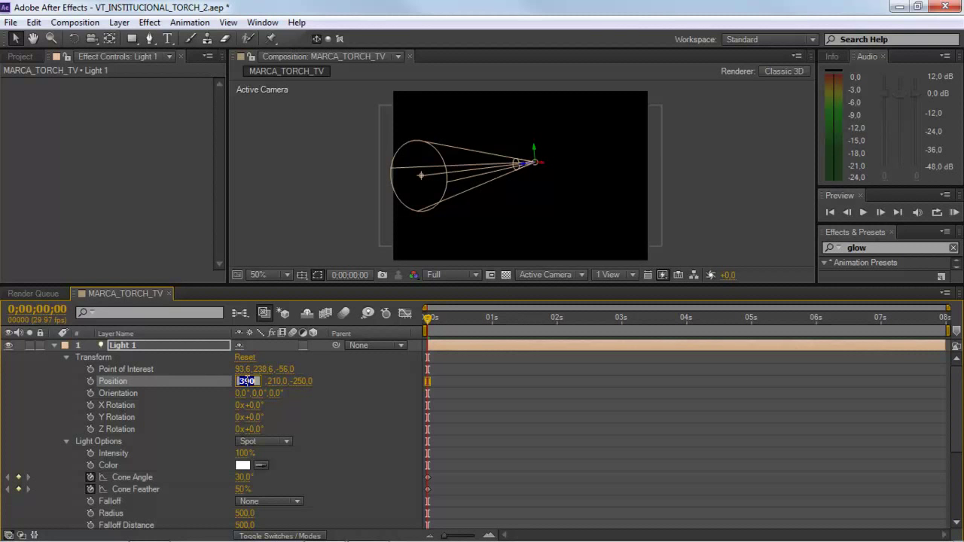
type("160,8")
key("Tab")
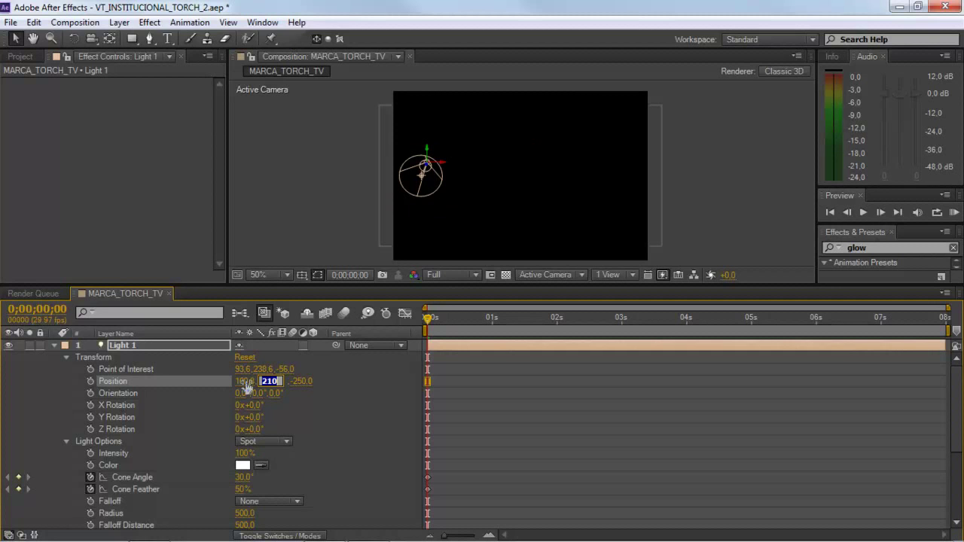
type("111,9")
key("Tab")
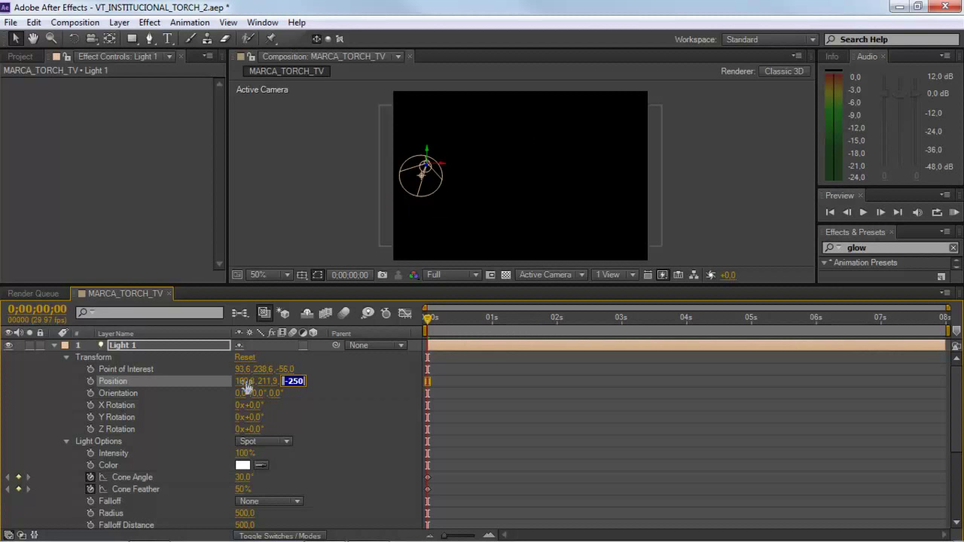
type("-")
type("306")
key("Return")
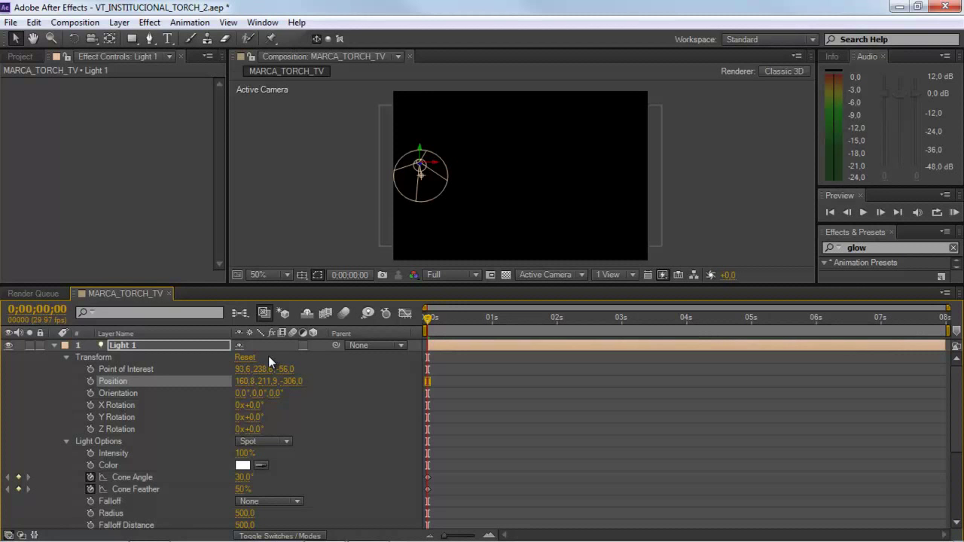
left_click(90, 369)
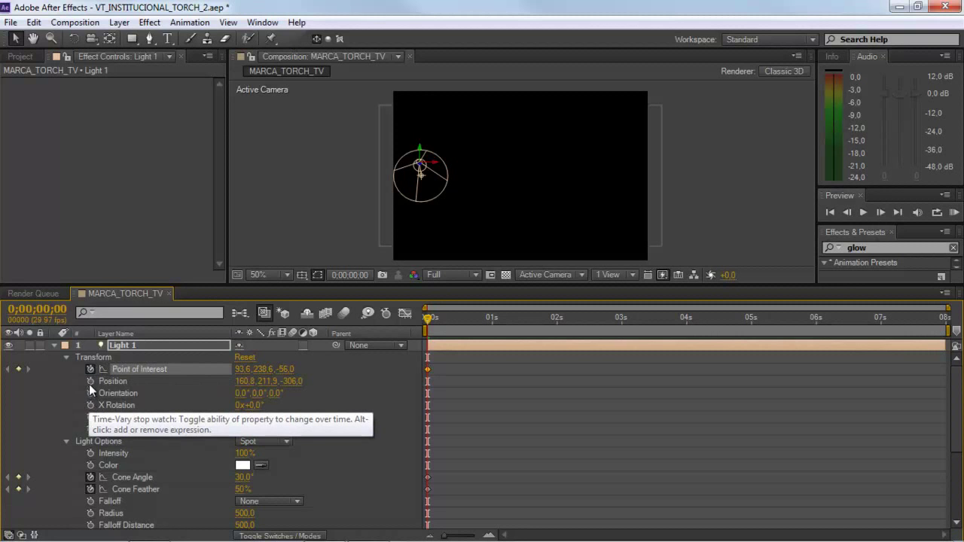
Keyframe Light 1's Position, then shift all four starting keyframes to frame 14 (0;00;00;14).
left_click(89, 381)
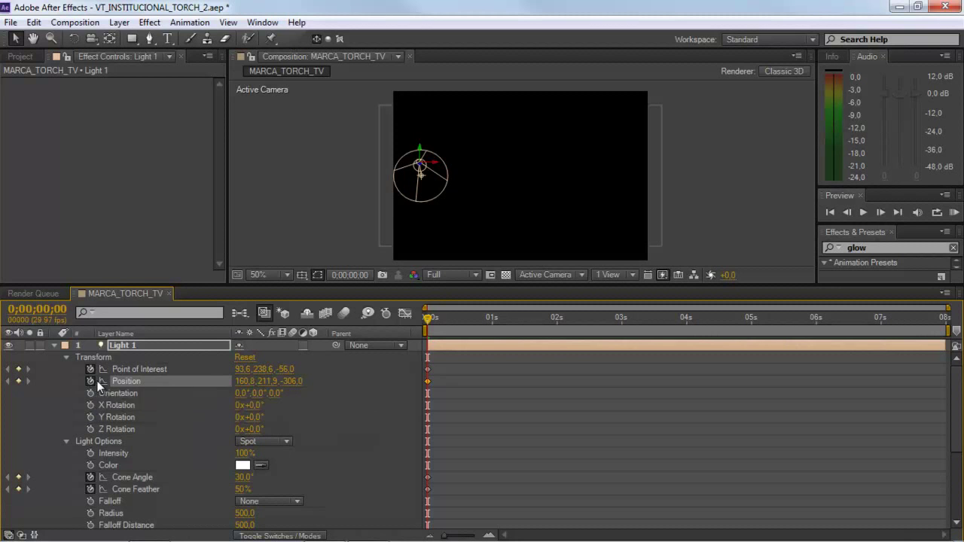
left_click(51, 309)
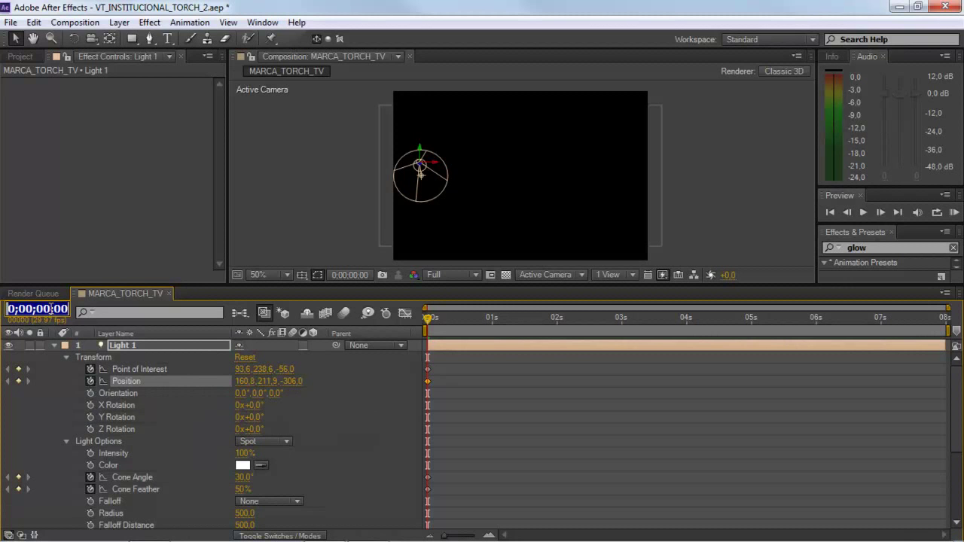
type("14")
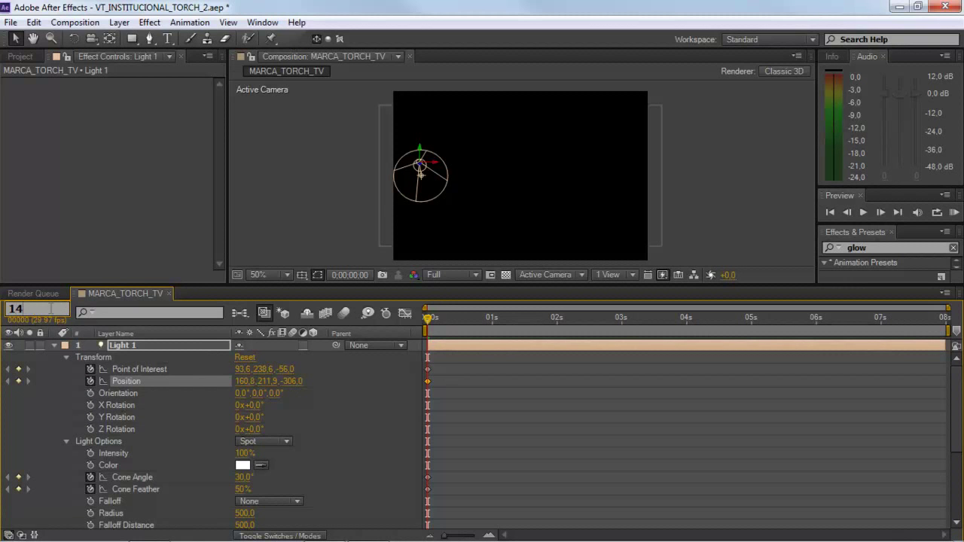
key("Return")
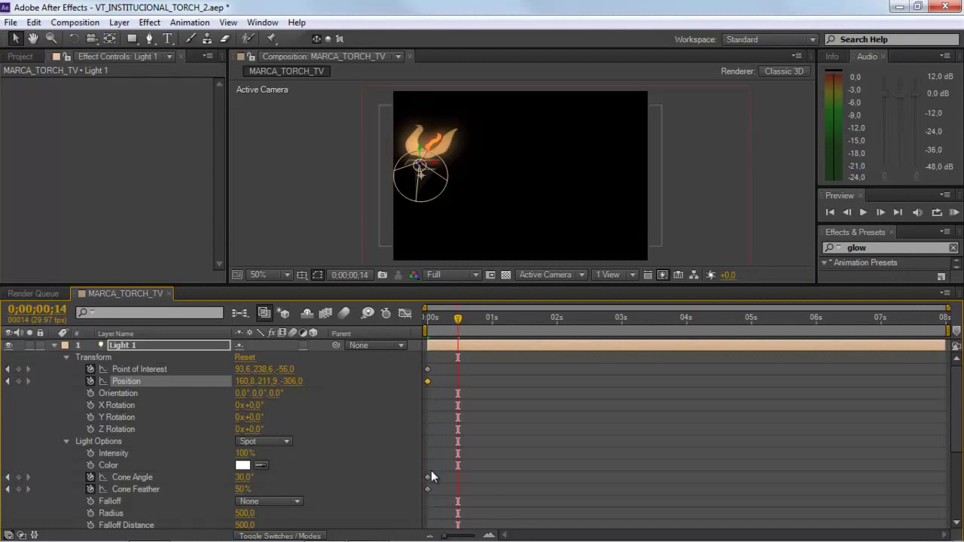
left_click_drag(491, 505, 406, 363)
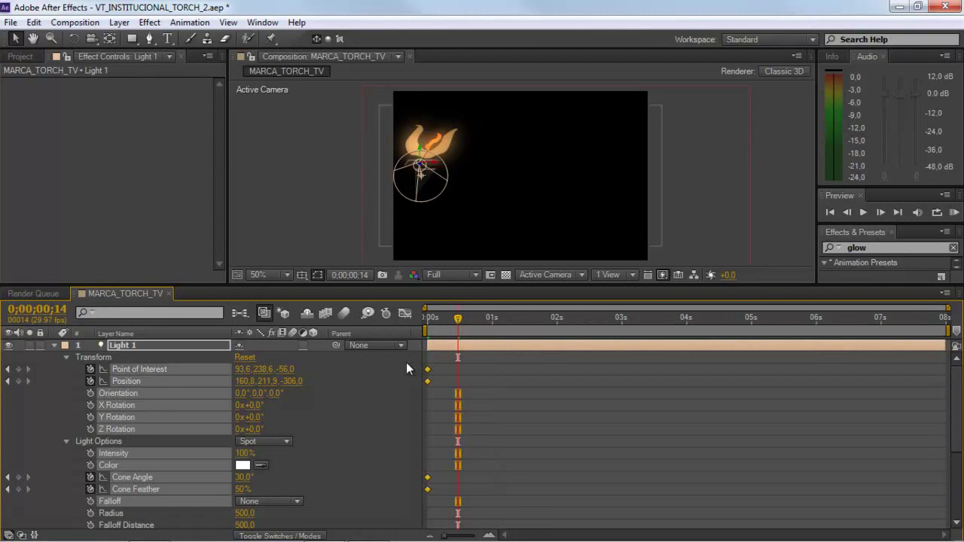
left_click_drag(428, 374, 457, 374)
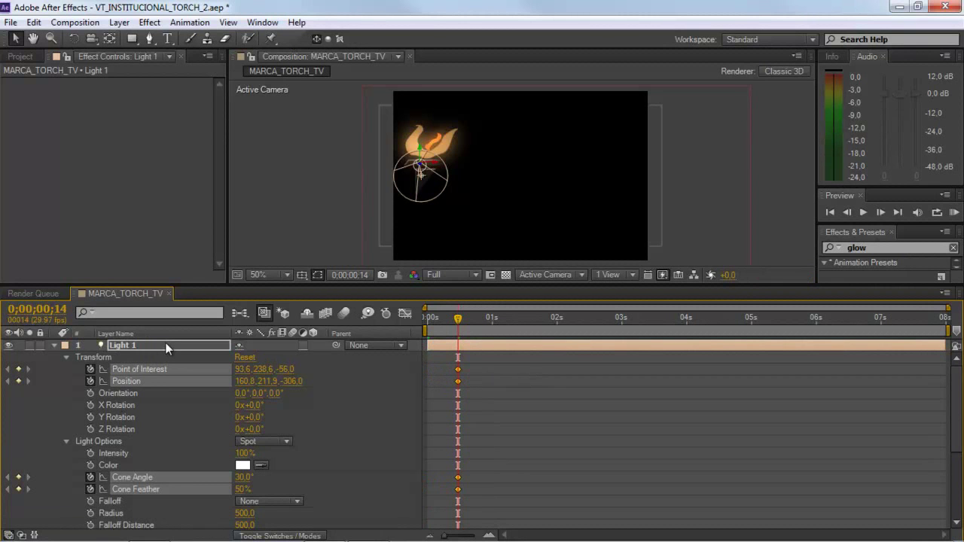
Show only Light 1's keyframed properties, jump to 0;00;01;14 and deselect the layer.
key("u")
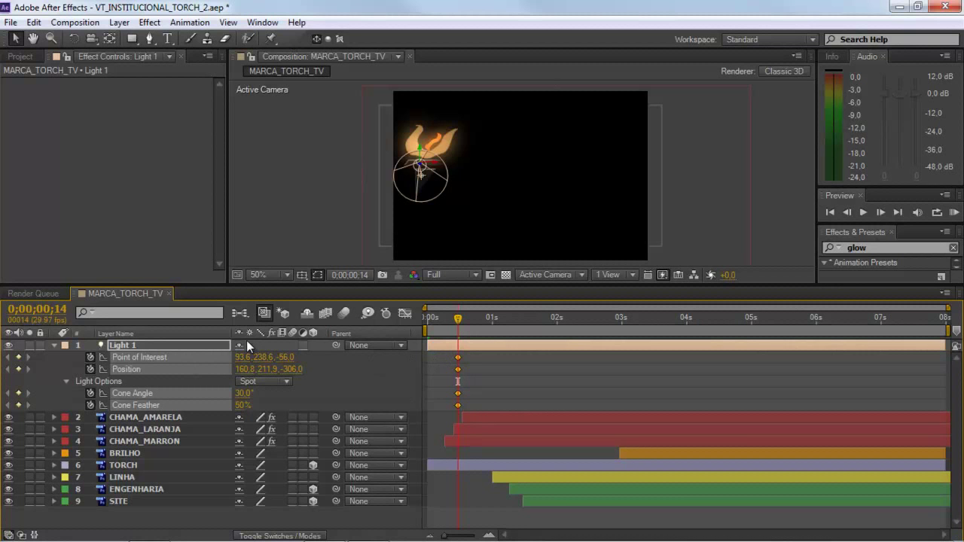
left_click(57, 308)
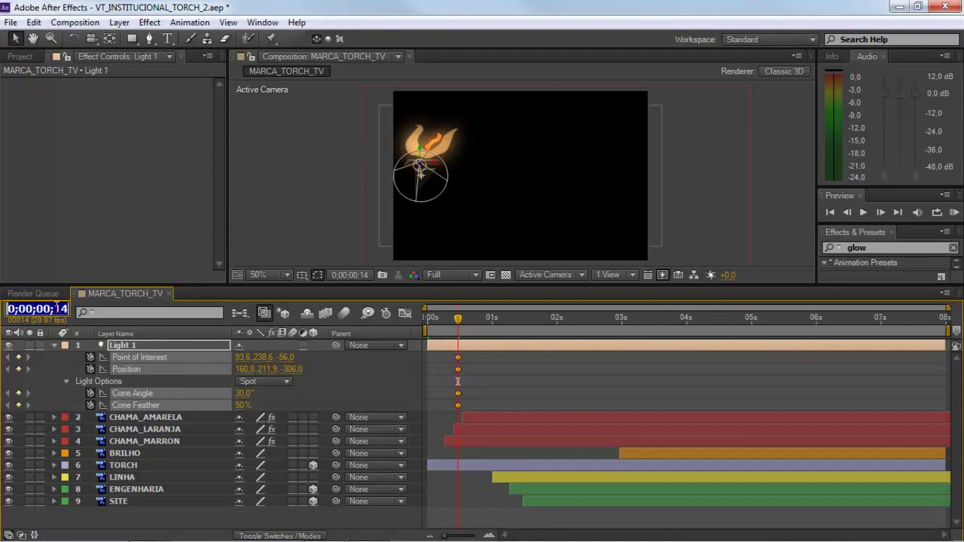
type("0114")
key("Return")
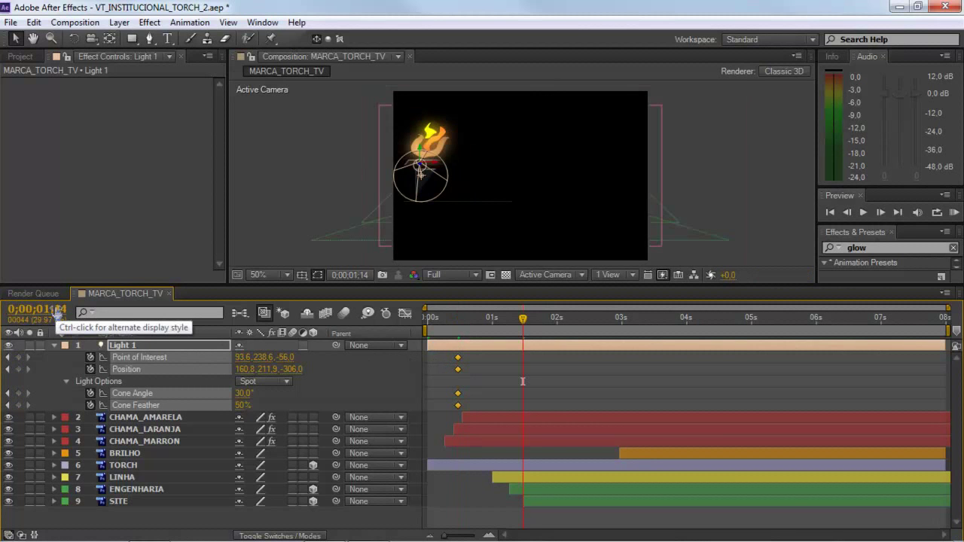
left_click(350, 371)
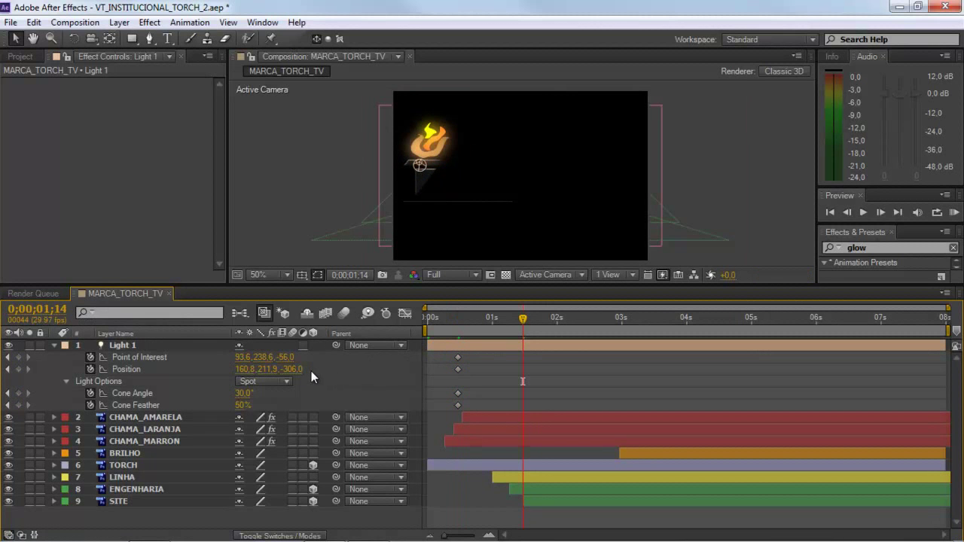
Enter Point of Interest X 352.7, Y 220.2, Z -160.5 to keyframe the cone swinging onto TORCH.
left_click(244, 357)
type("352,")
type("7")
key("Tab")
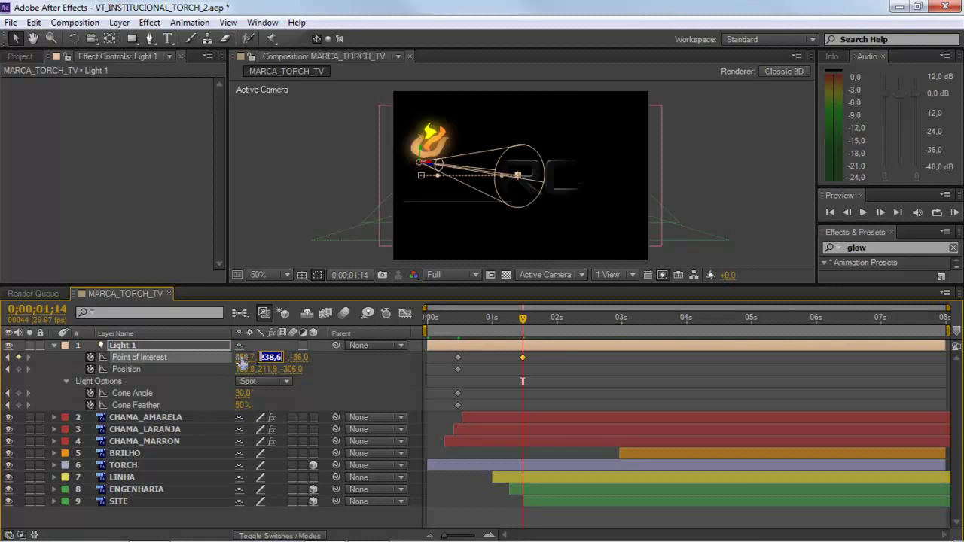
type("120,2")
key("Tab")
type("-")
type("16")
type("0")
type(",5")
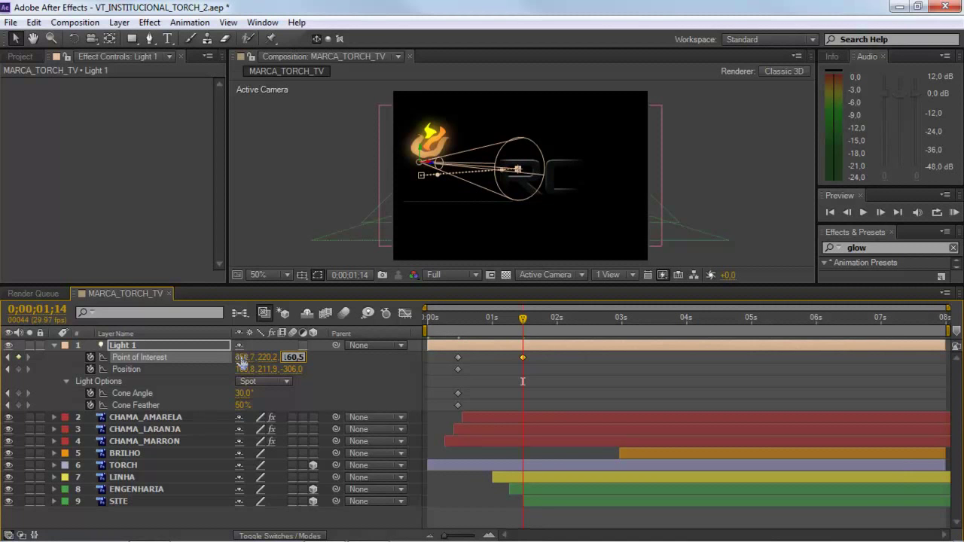
key("Tab")
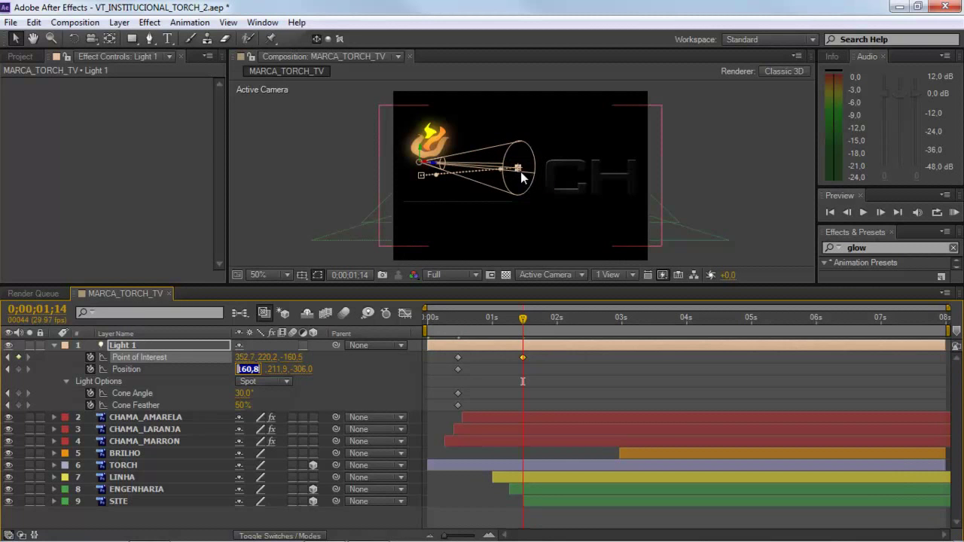
Keyframe Light 1's Position at 350.0, 193.6, -410.5 at 0;00;01;14.
left_click(144, 366)
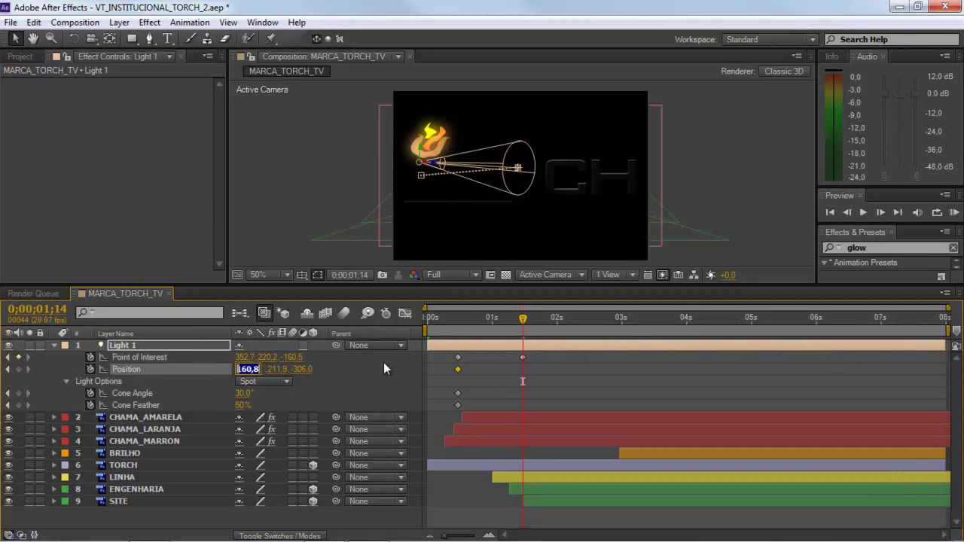
type("350")
key("Tab")
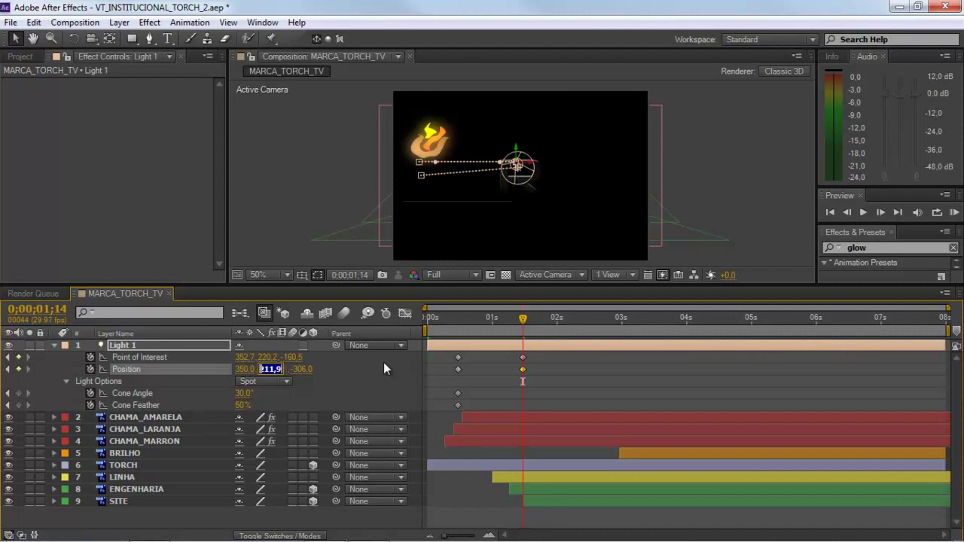
type("193,6")
key("Return")
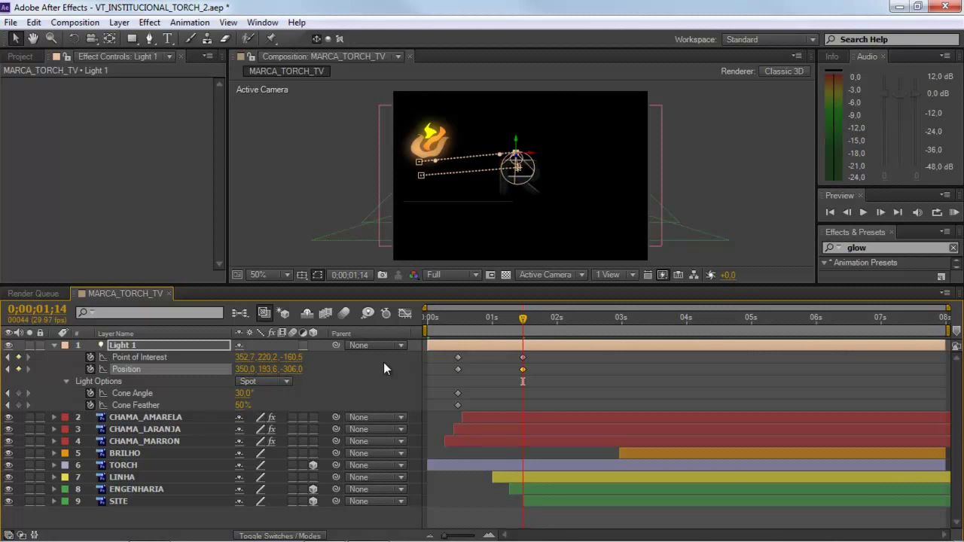
key("Tab")
type("-410")
type("5")
key("Return")
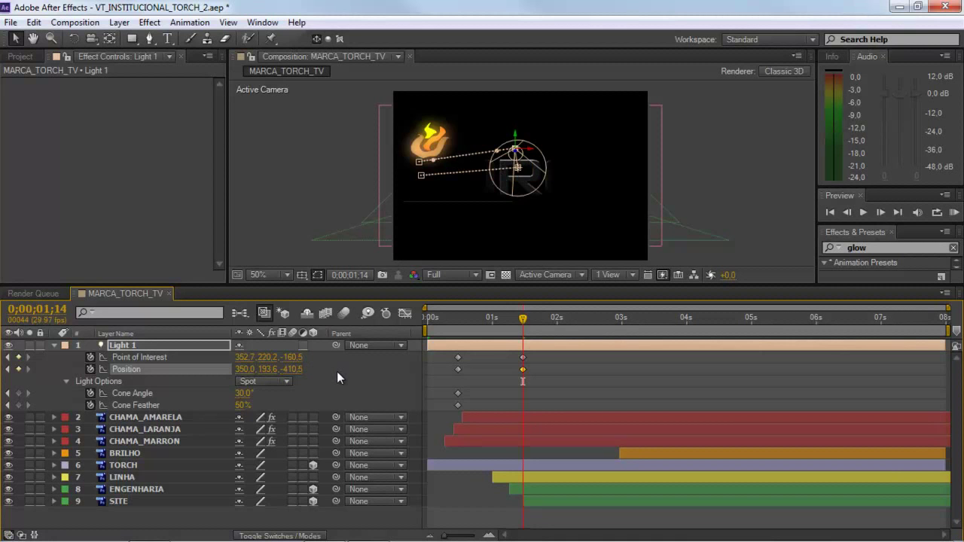
Keyframe Light 1's Cone Angle to 180° and Cone Feather to 0%.
left_click(242, 393)
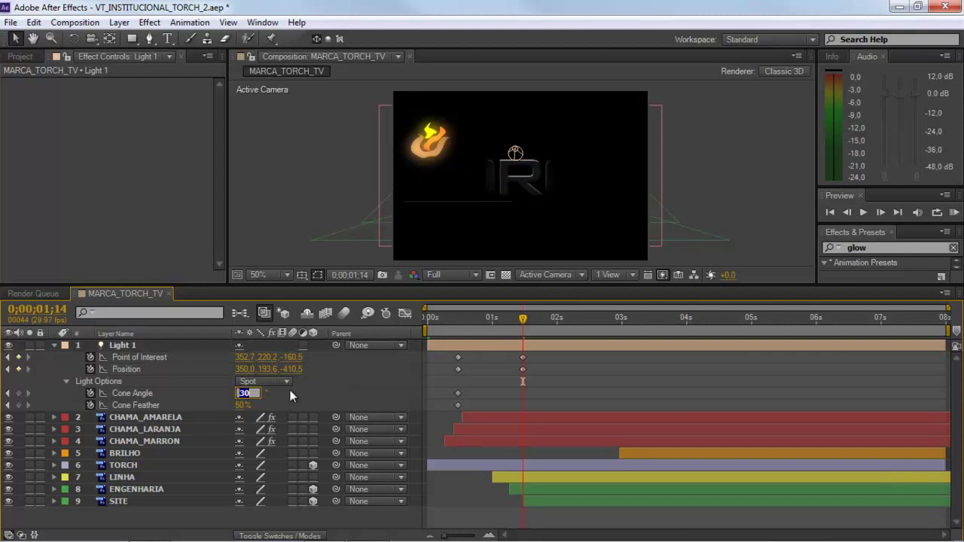
left_click(167, 345)
left_click(244, 392)
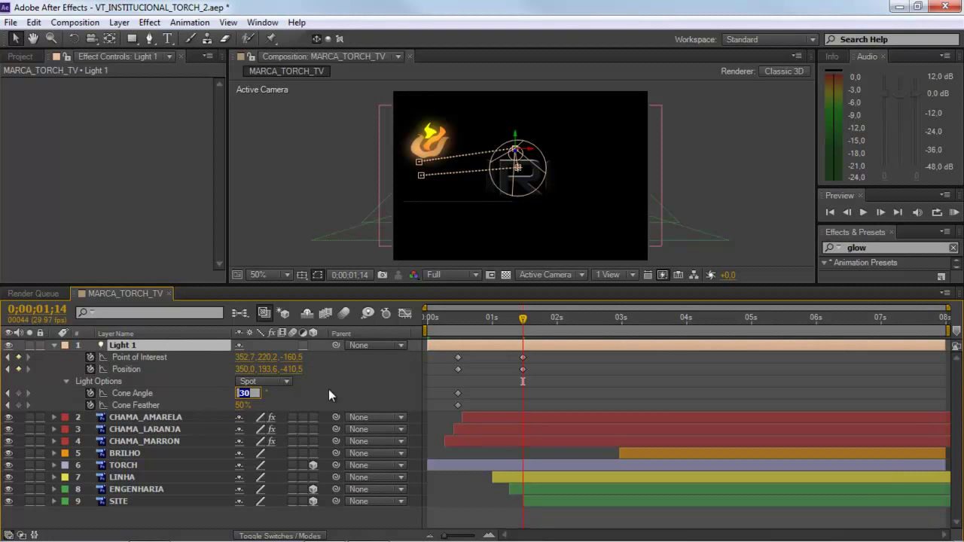
type("180")
key("Tab")
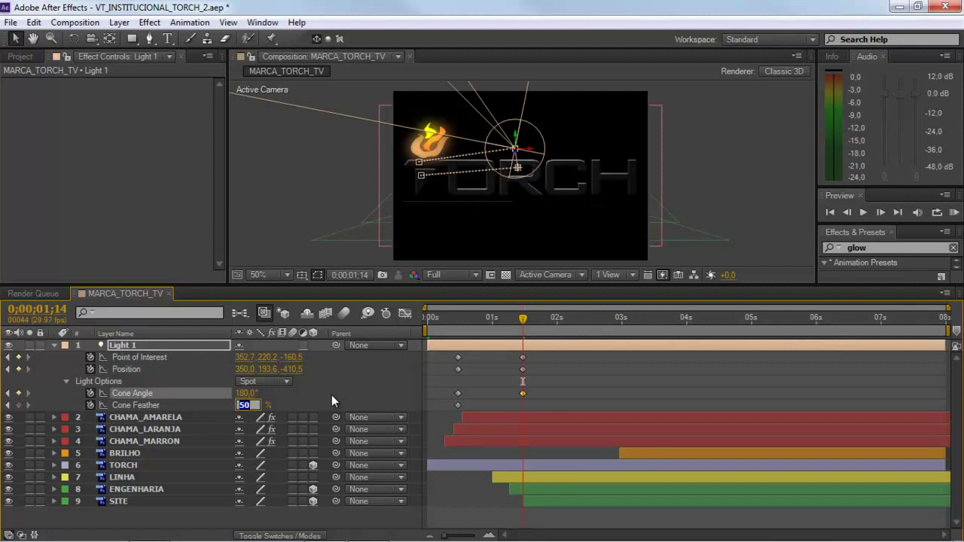
type("0")
key("Return")
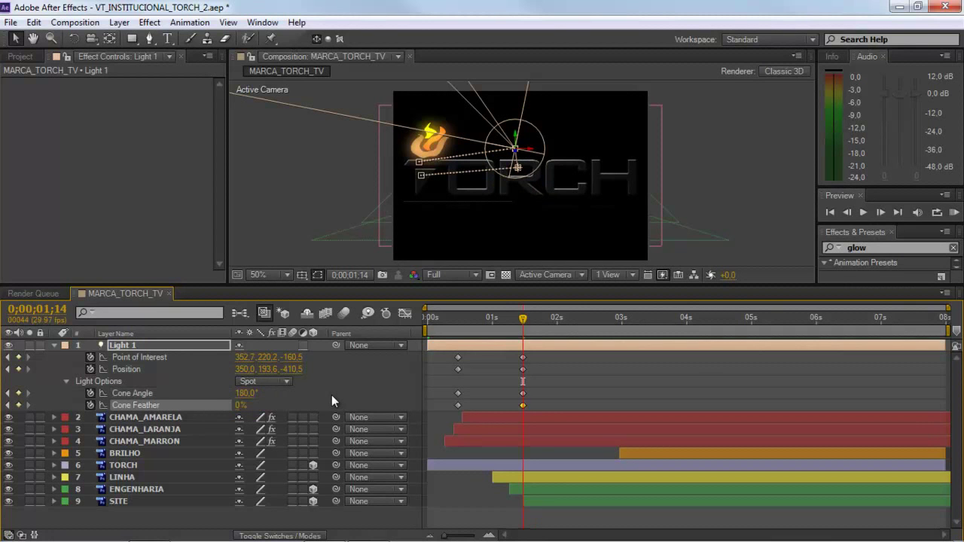